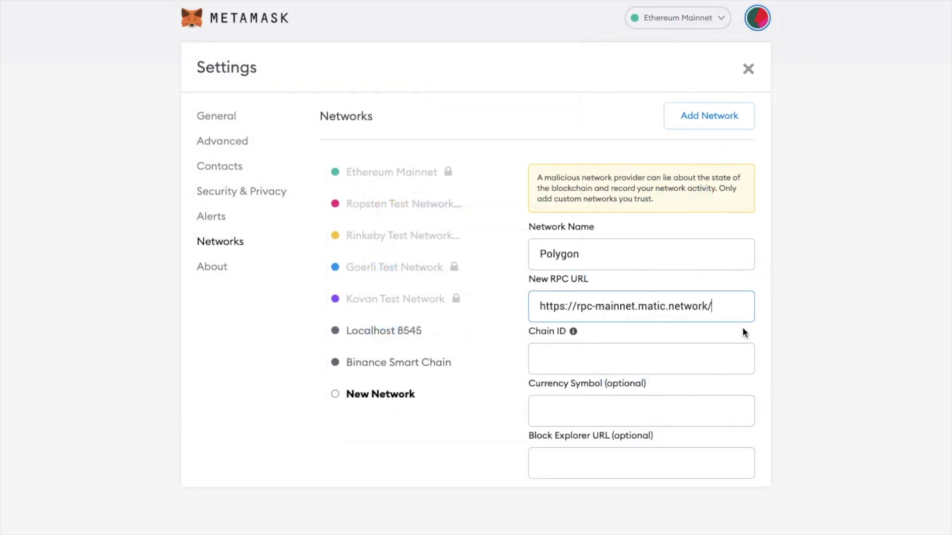
left_click(643, 355)
type("137")
left_click(620, 409)
type("MATIC")
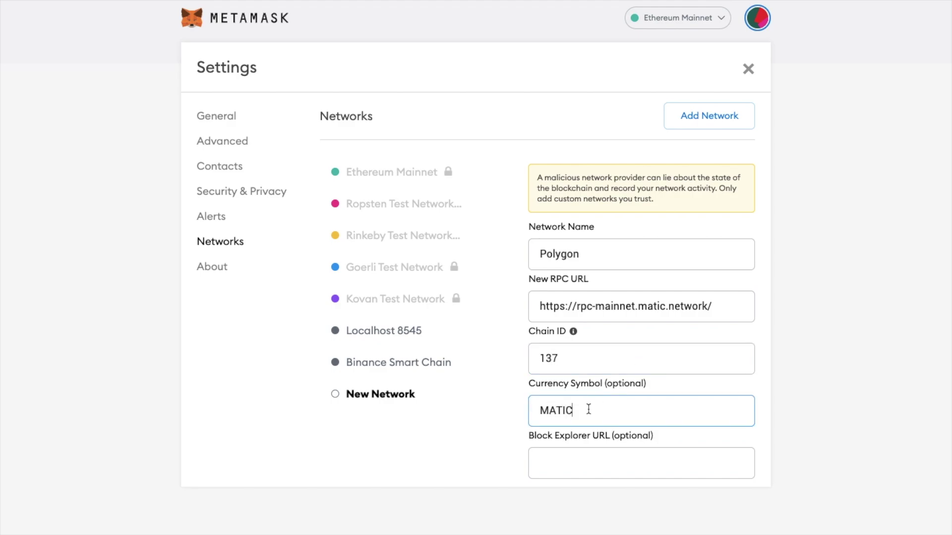
key("Tab")
type("https://explorer.matic.network/")
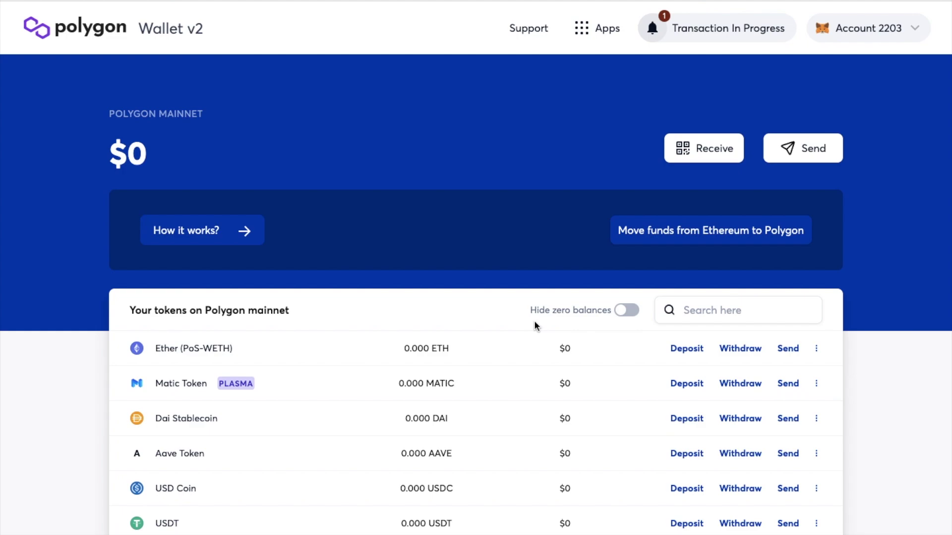
Step: Open the Polygon Bridge and choose Matic Token as the token to transfer from Ethereum
left_click(581, 32)
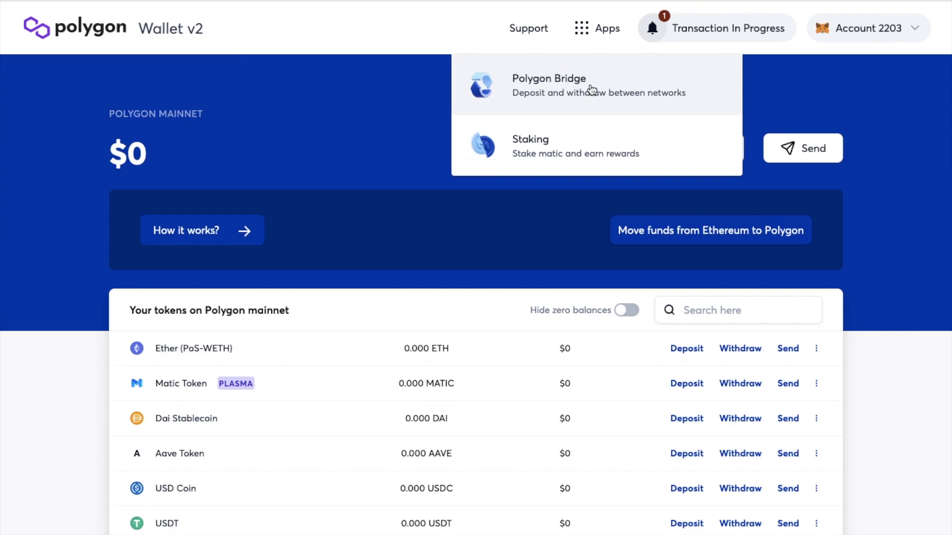
left_click(591, 90)
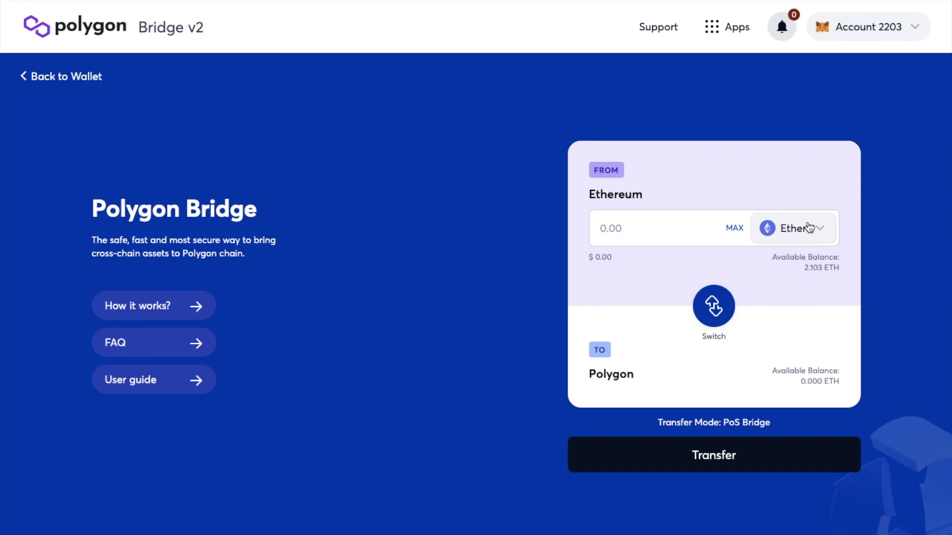
left_click(809, 227)
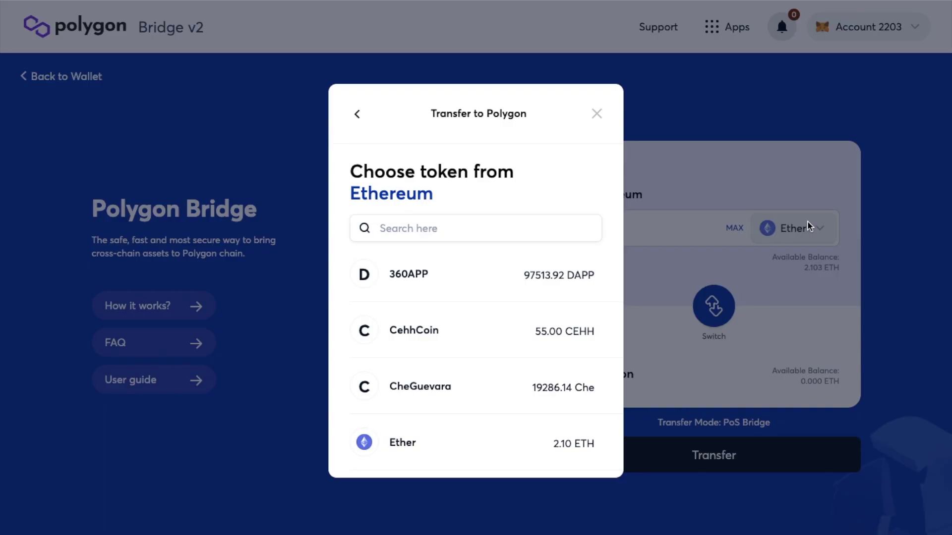
left_click(534, 226)
type("mat")
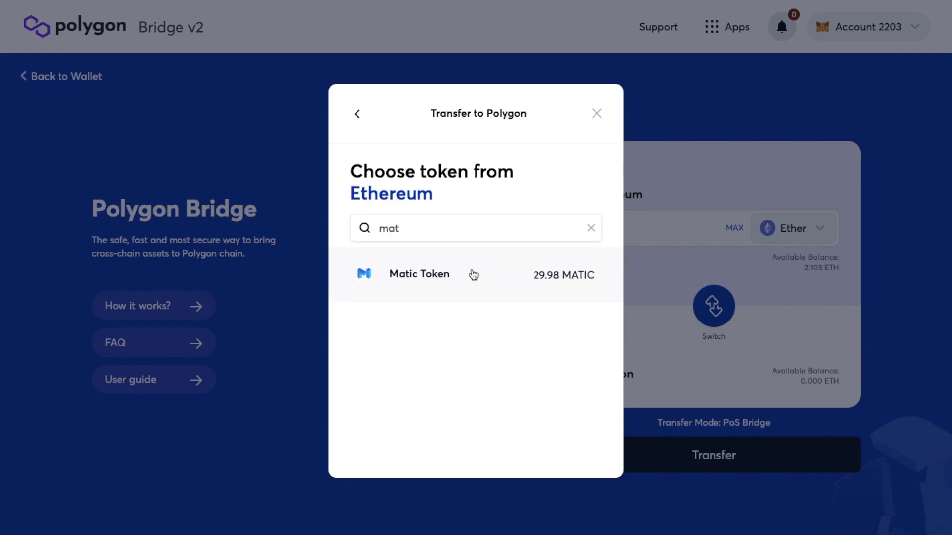
left_click(473, 275)
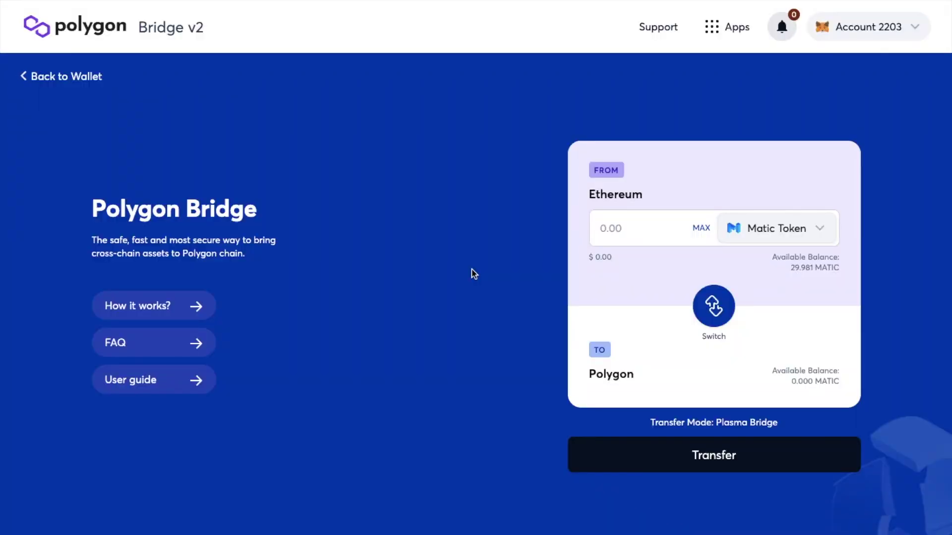
Step: Transfer the maximum available Matic Token amount from Ethereum to Polygon, accepting the notice, transfer overview and transfer review
left_click(701, 231)
left_click(732, 463)
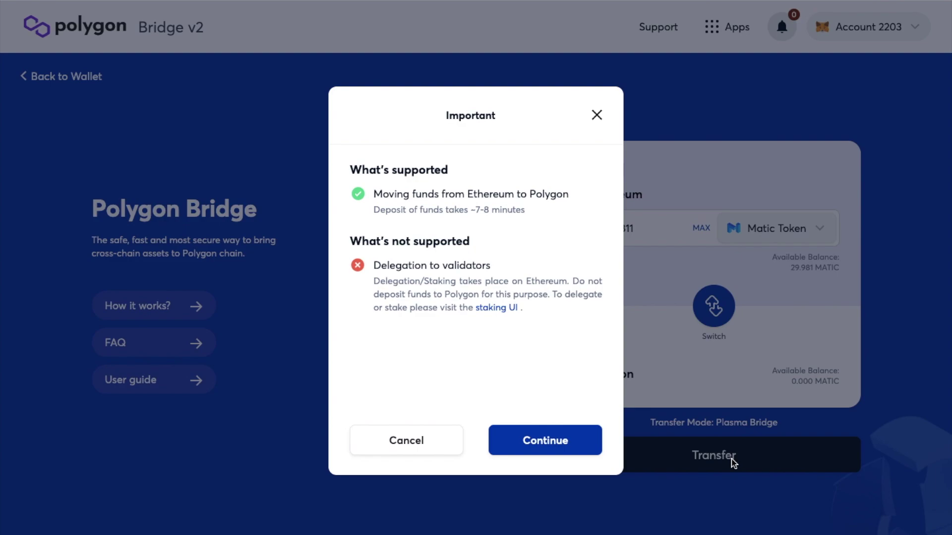
left_click(581, 441)
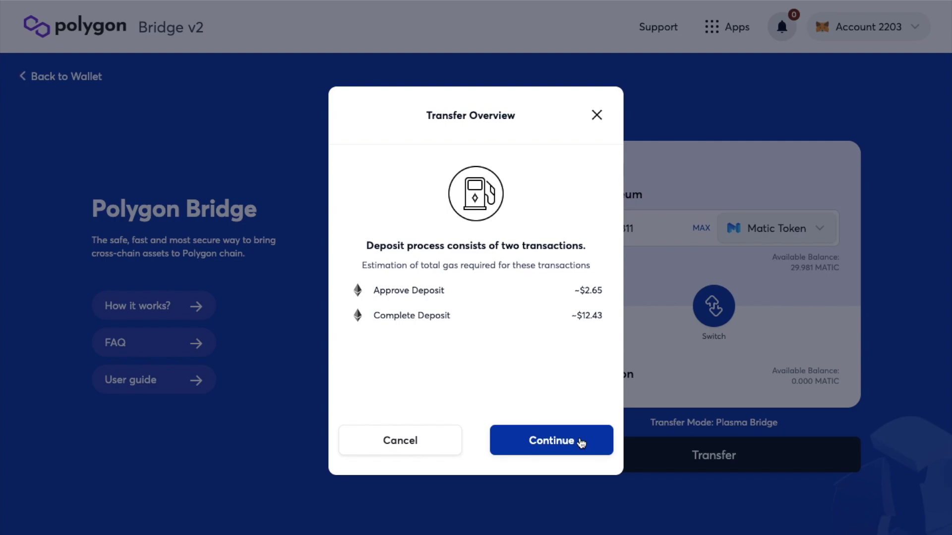
left_click(581, 443)
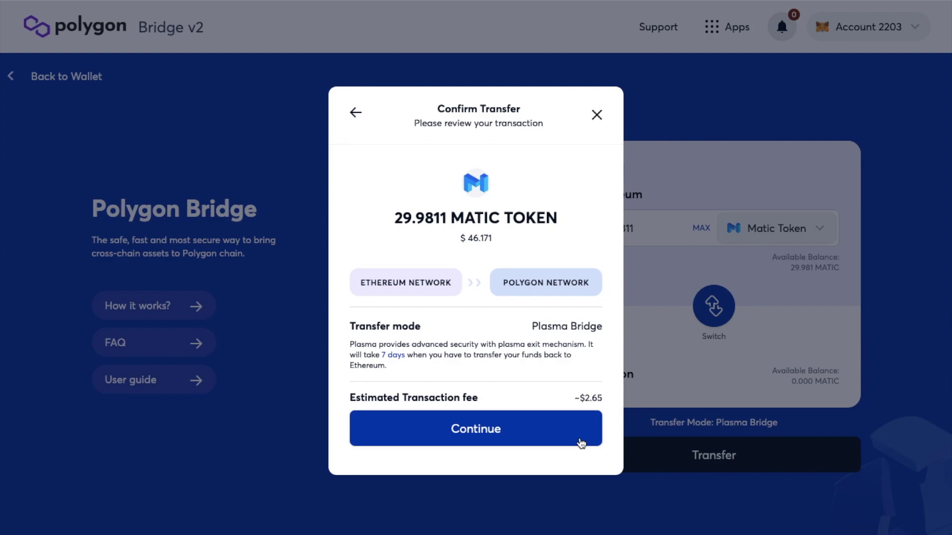
left_click(552, 435)
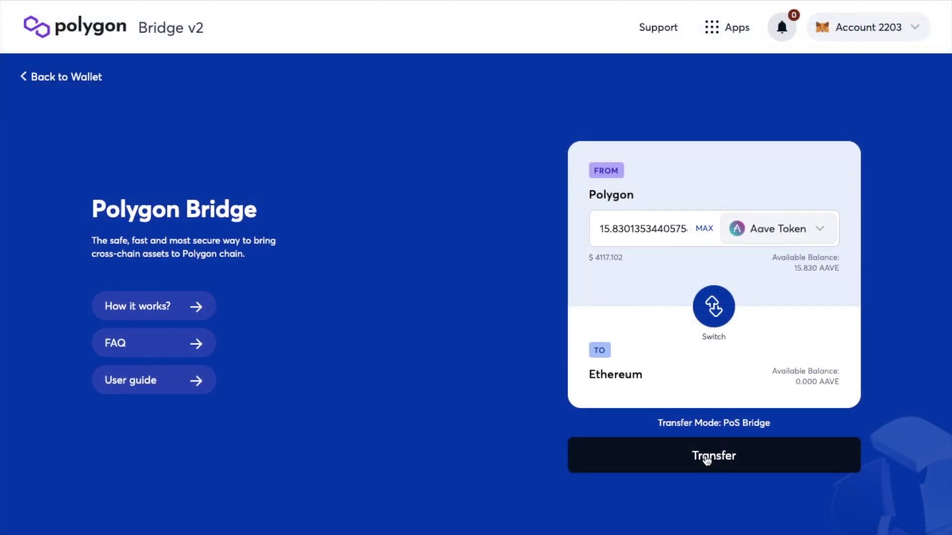
Step: Start the Aave Token transfer from Polygon to Ethereum, accepting the withdrawal notice and the transfer overview
left_click(706, 460)
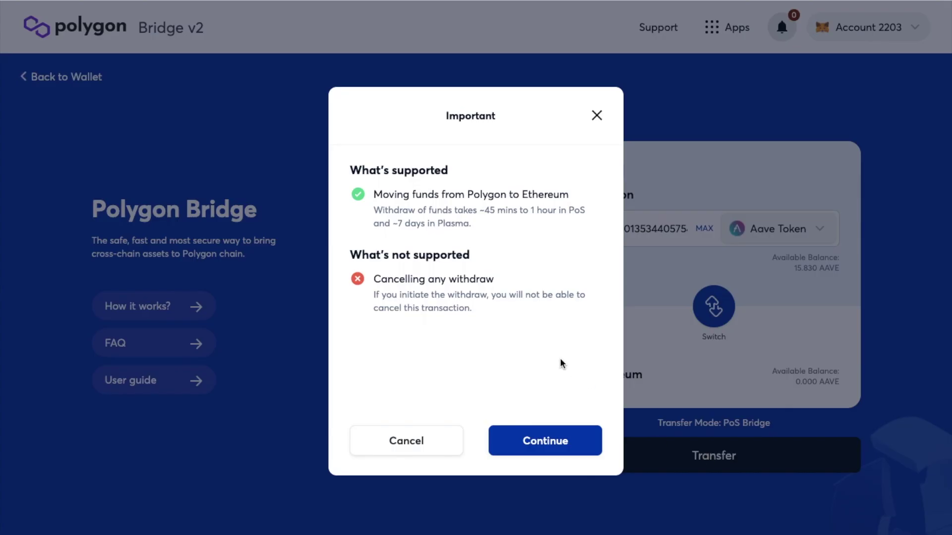
left_click(548, 443)
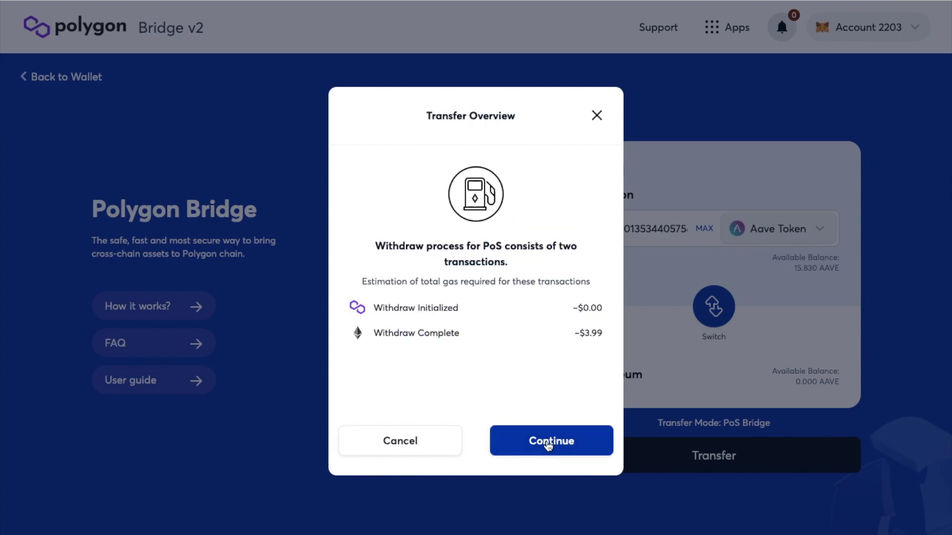
left_click(548, 443)
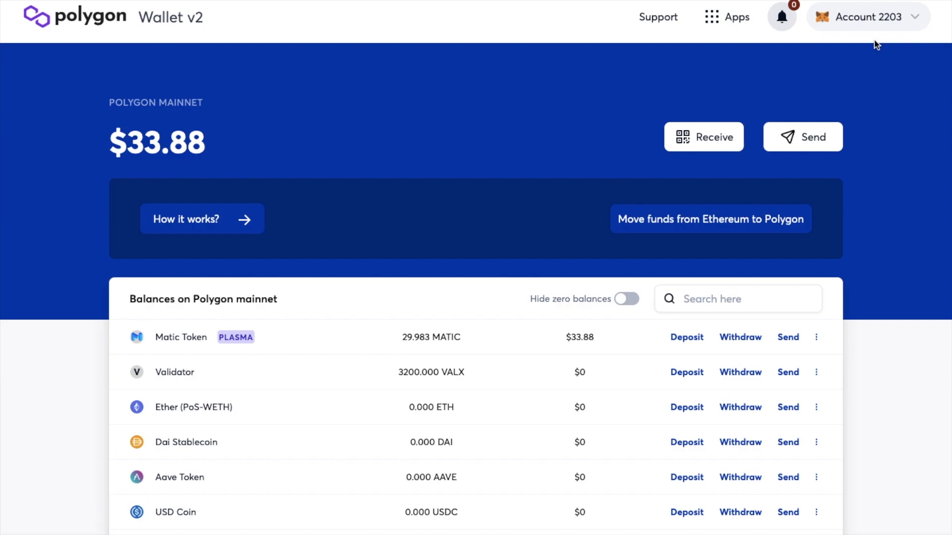
Step: Open Polygon Staking, look at the node setup options for becoming a validator, and return to the overview
left_click(717, 23)
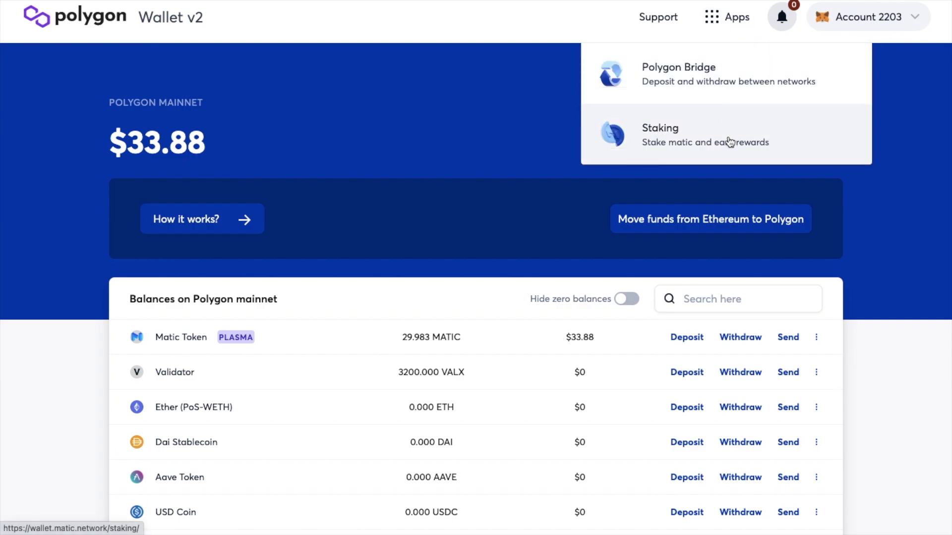
left_click(799, 148)
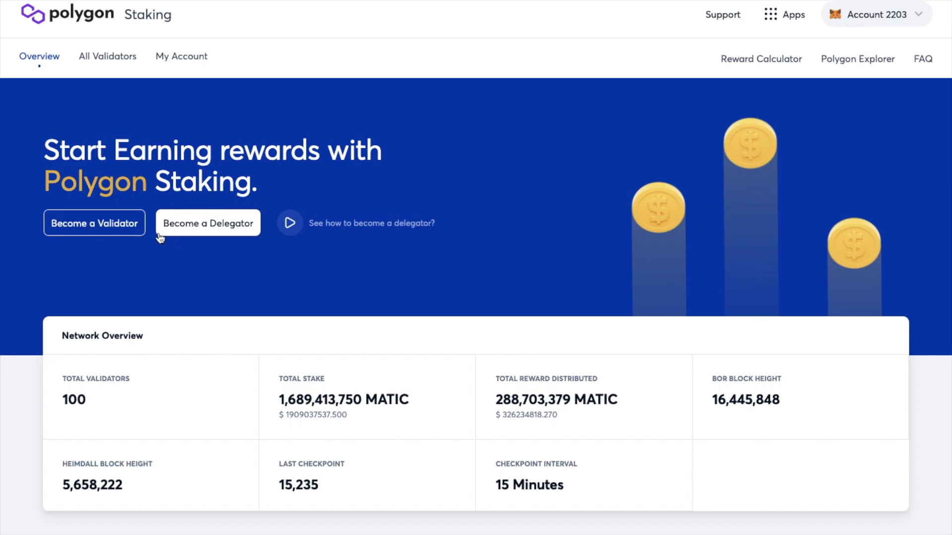
left_click(104, 237)
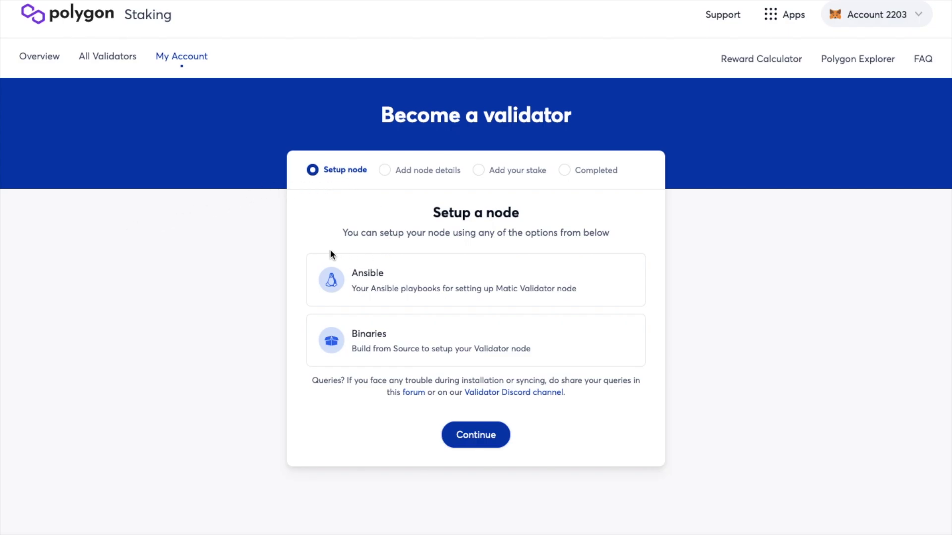
left_click(39, 67)
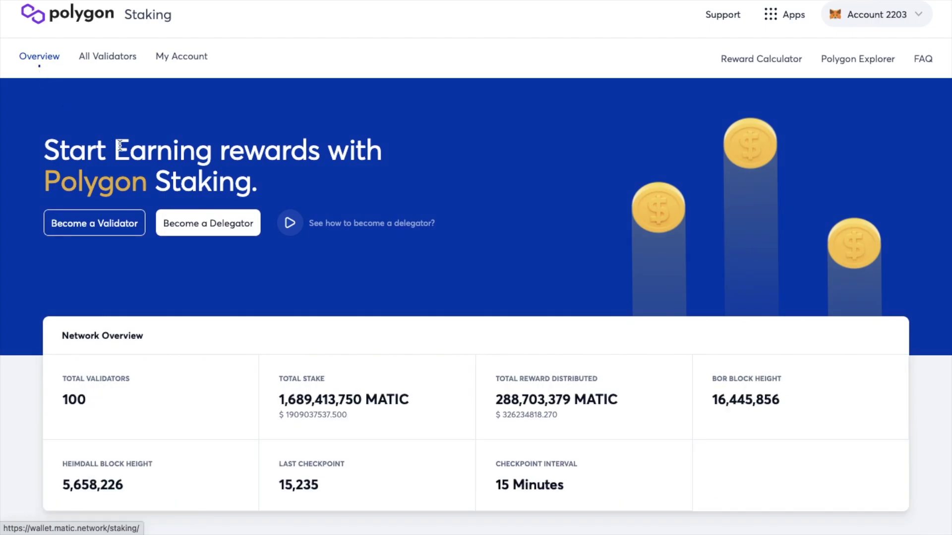
Step: Calculate the projected rewards for delegating 100 MATIC for 180 days in the Reward Calculator
left_click(766, 62)
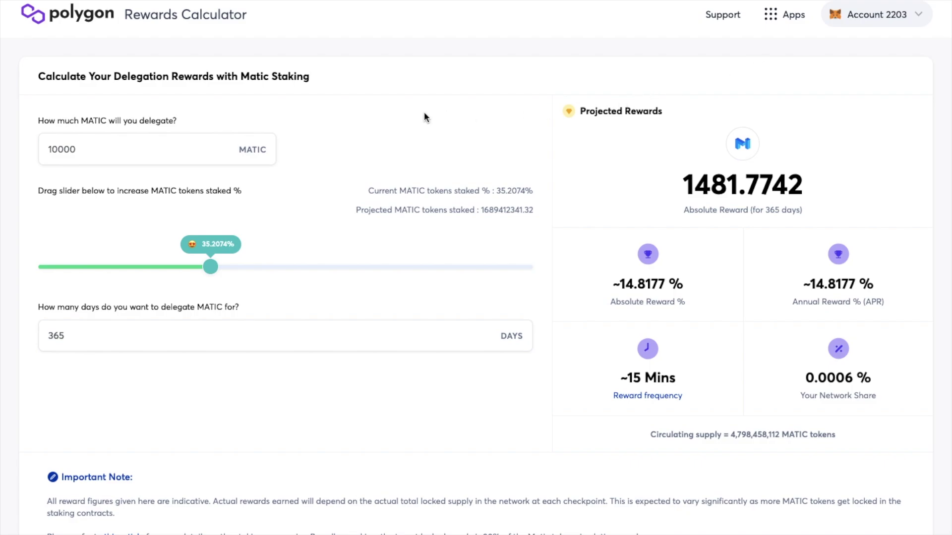
left_click(99, 146)
key("BackSpace")
key("BackSpace")
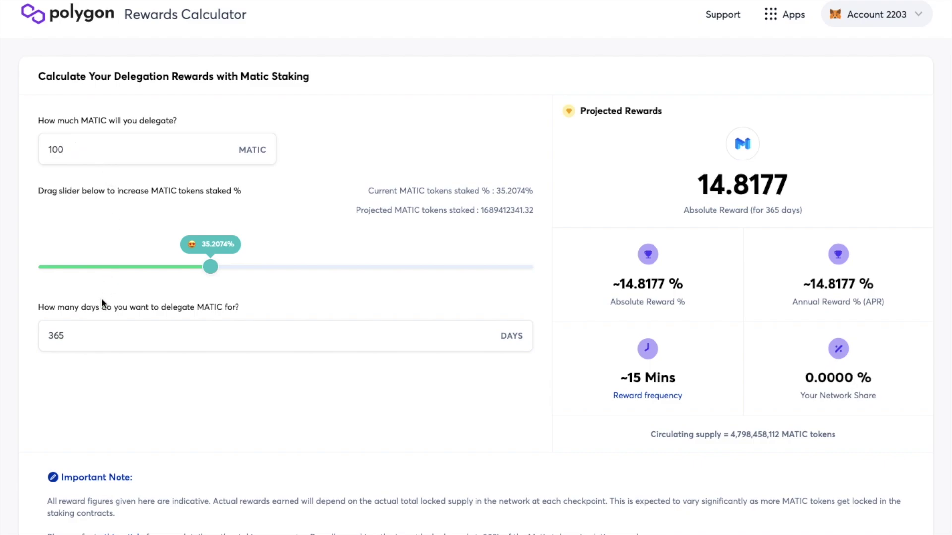
double_click(79, 332)
type("180")
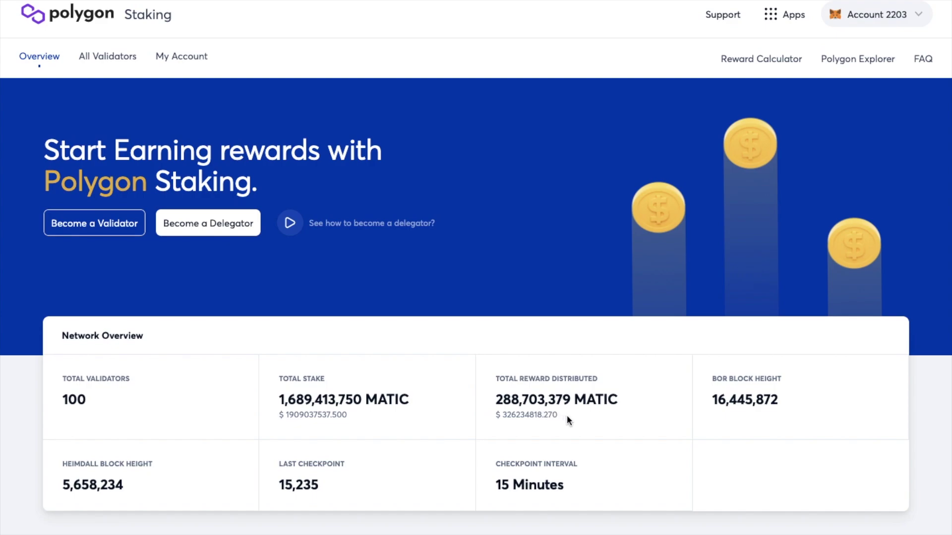
Step: Sort the list of all validators by stake and examine the details of the Stakin validator
scroll(567, 419, "down", 10)
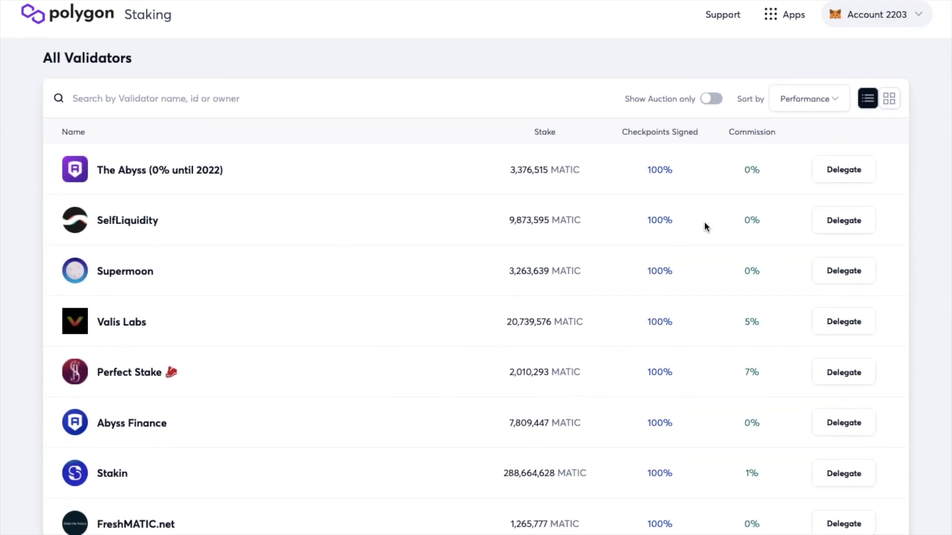
left_click(833, 102)
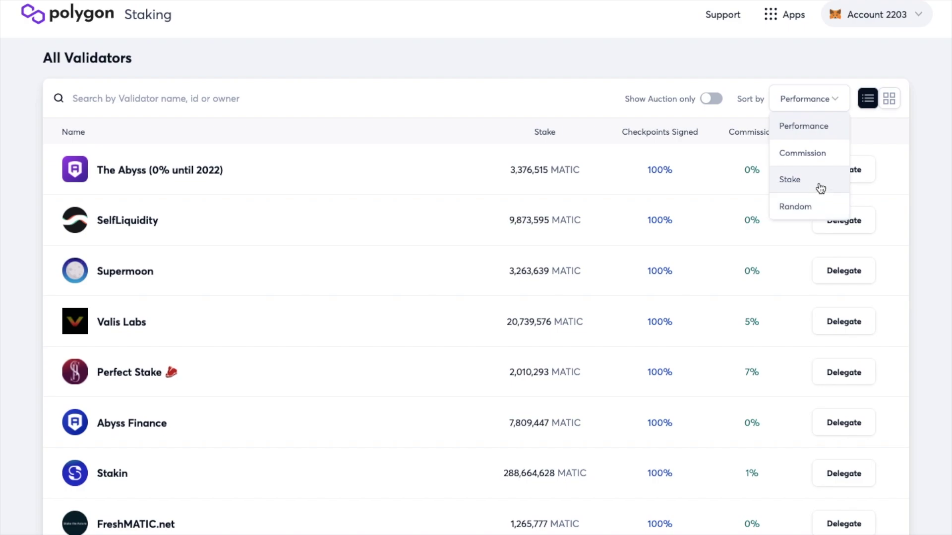
left_click(790, 180)
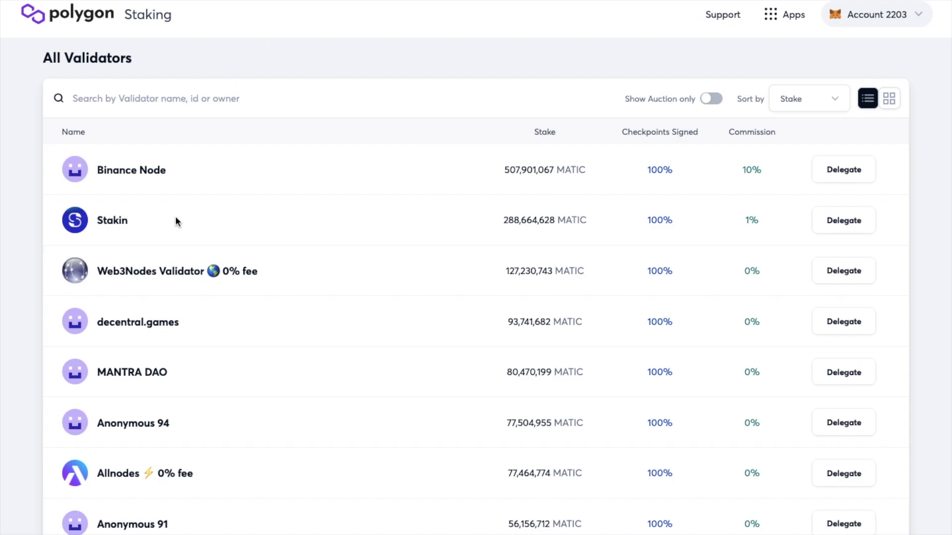
left_click(124, 221)
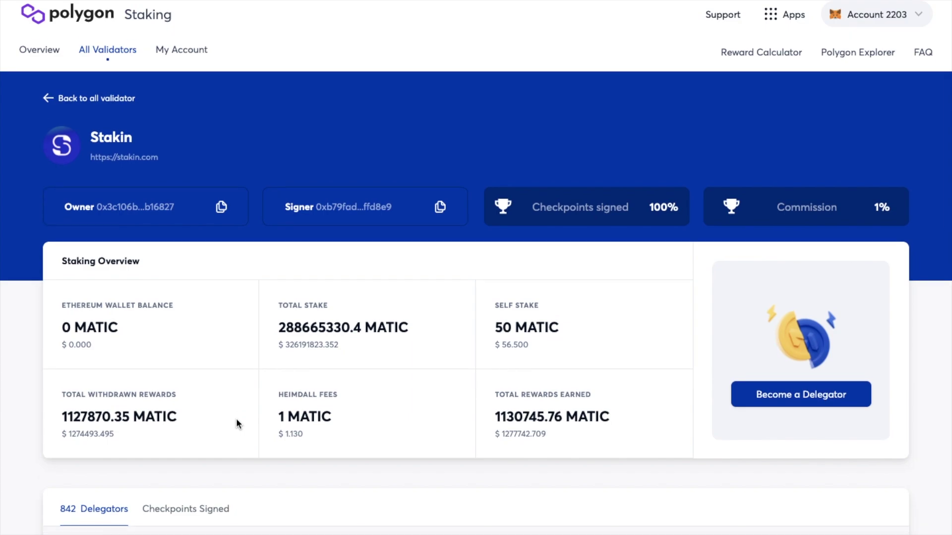
scroll(236, 418, "down", 3)
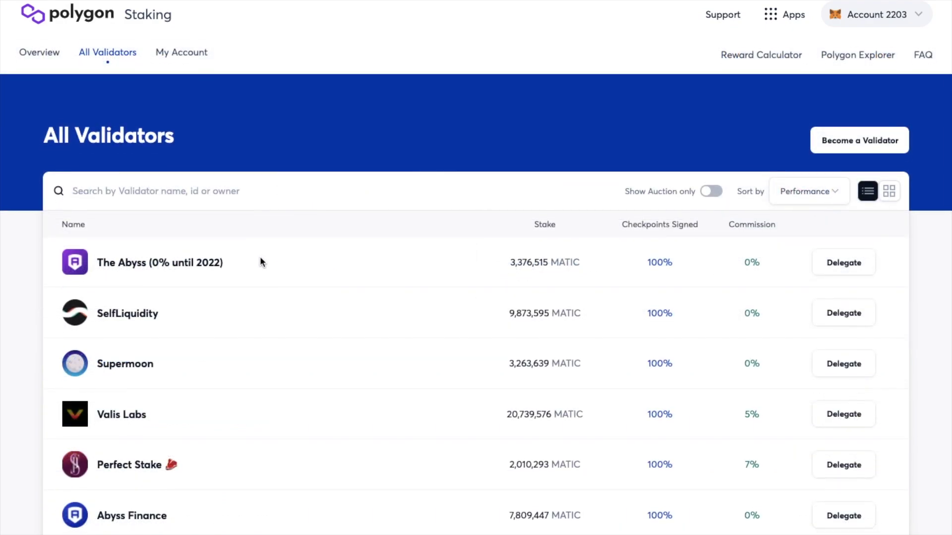
Step: Delegate the maximum available MATIC to the Stakin validator, approving the MATIC spending permission
scroll(261, 259, "down", 3)
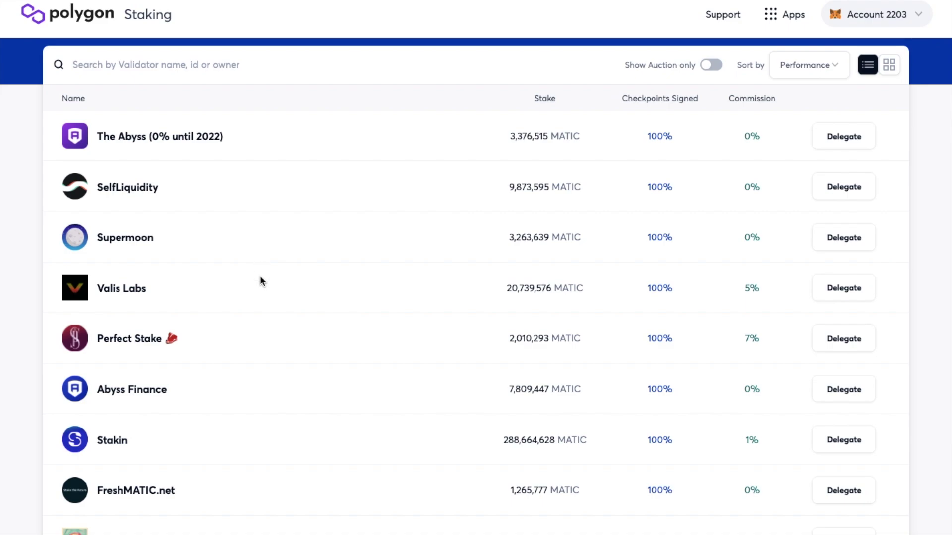
left_click(837, 442)
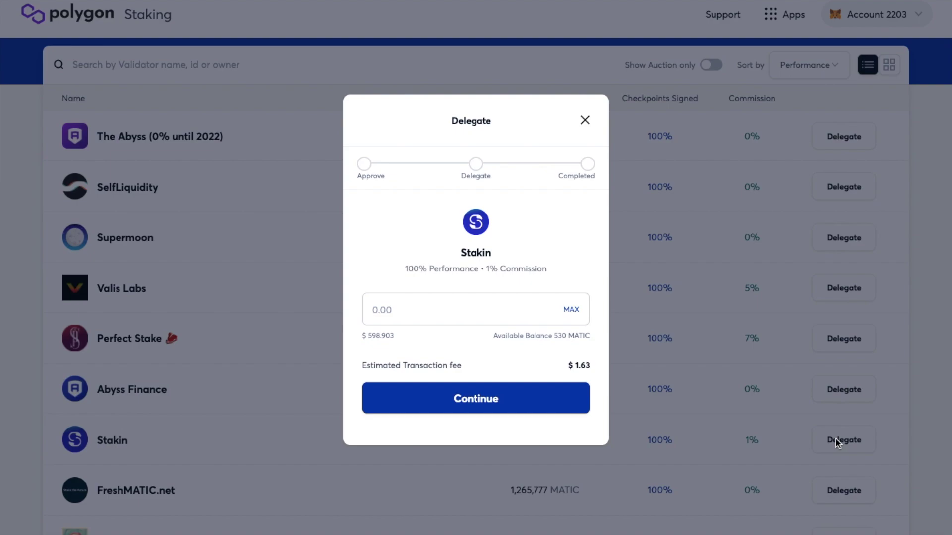
left_click(571, 311)
left_click(507, 401)
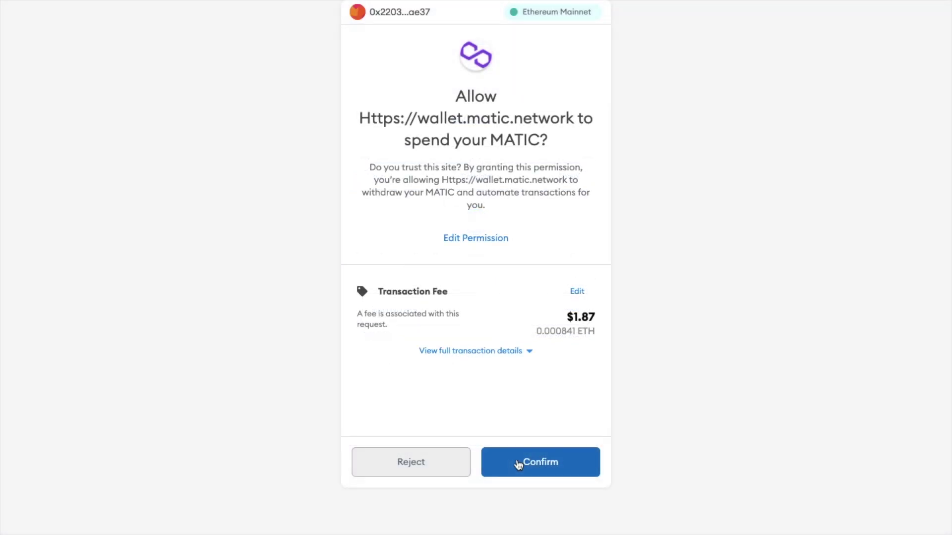
left_click(518, 465)
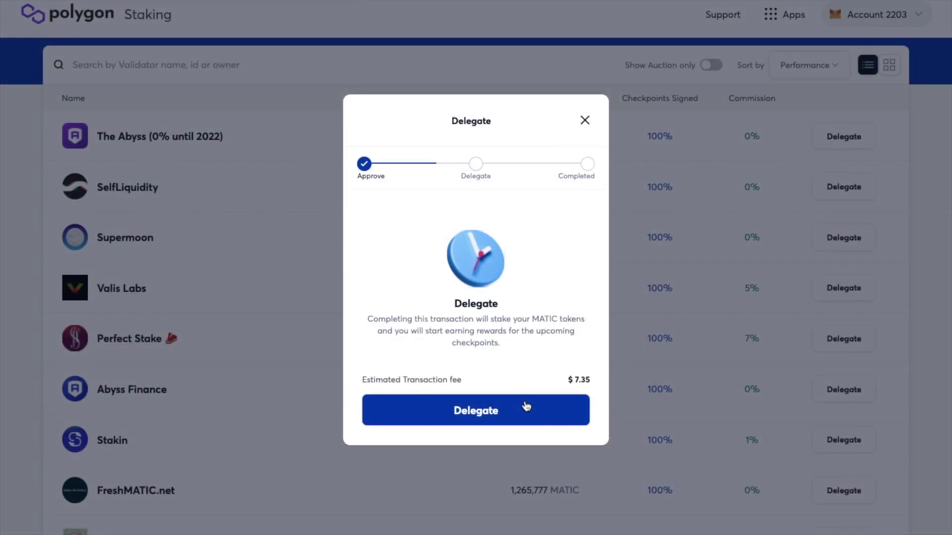
left_click(525, 407)
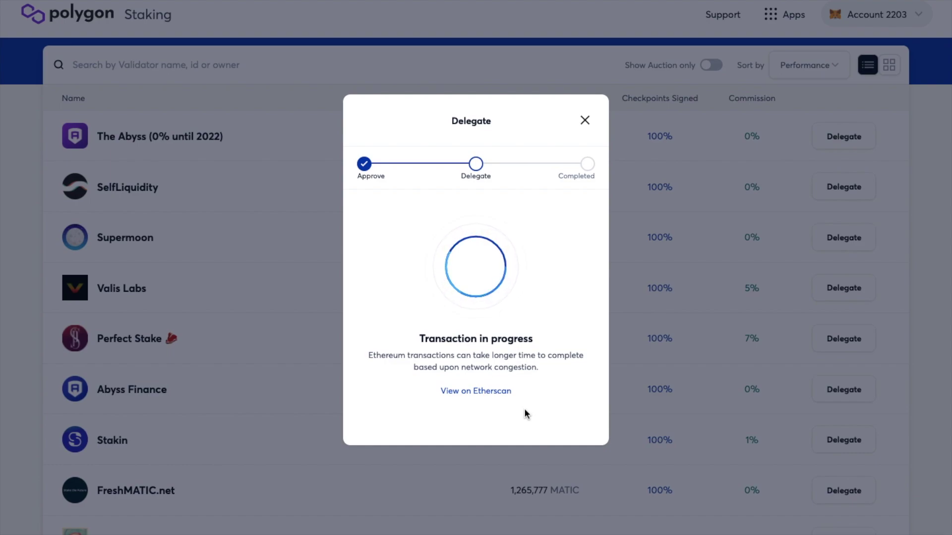
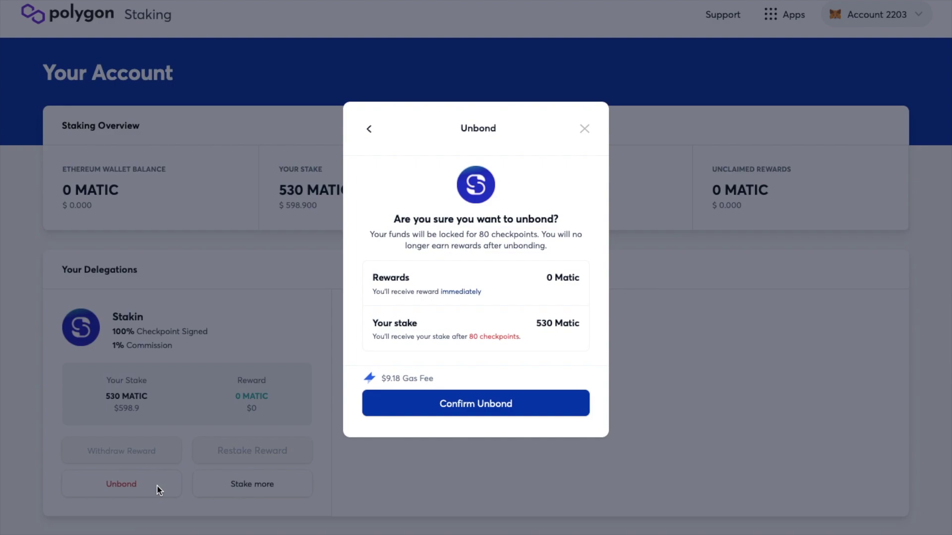
Step: Close the unbond confirmation for the Stakin delegation without unbonding the stake
left_click(582, 129)
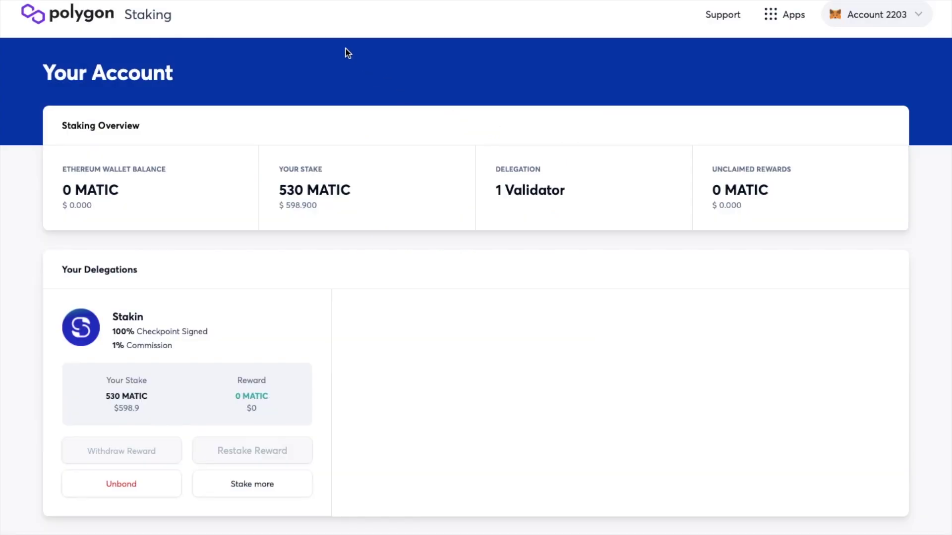